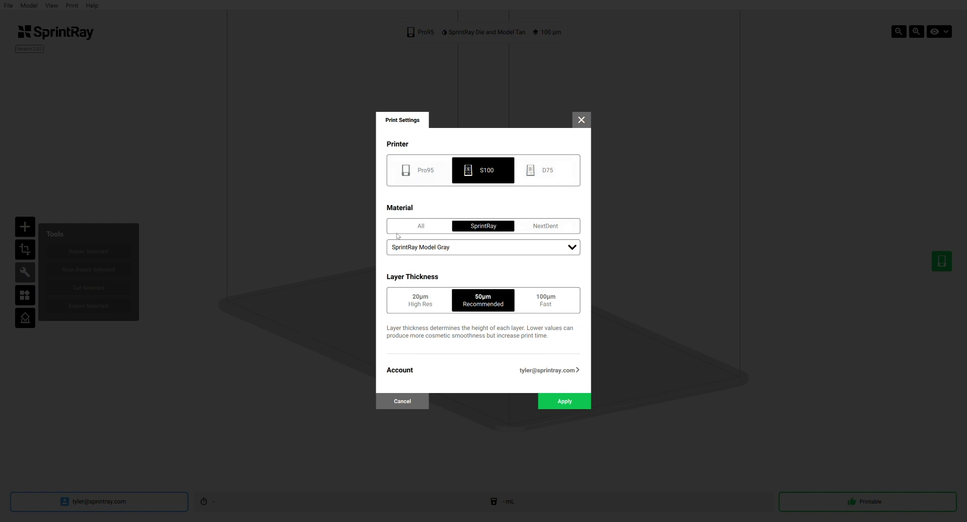
Configure the print for the Pro95 printer with SprintRay Die and Model Tan material at 100 µm layer thickness.
{"action": "left_click", "coordinate": [423, 178]}
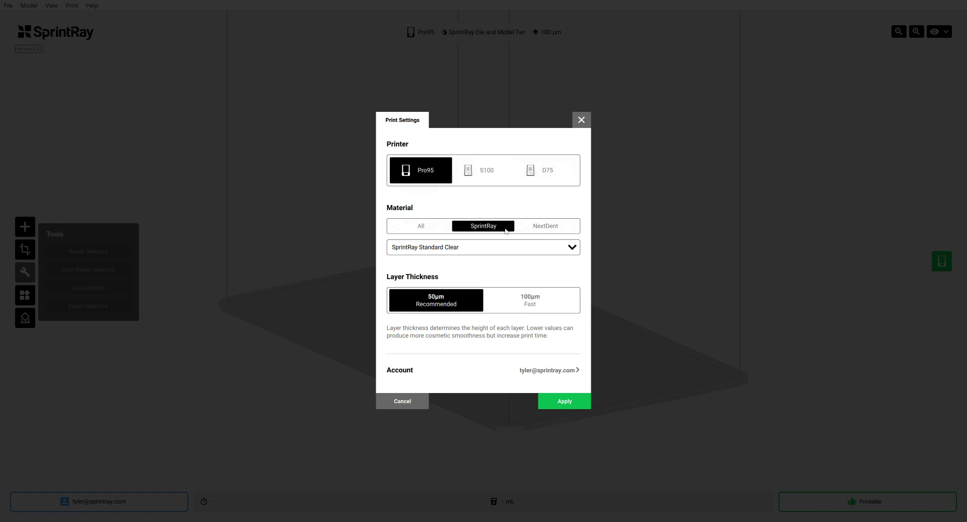
{"action": "left_click", "coordinate": [513, 247]}
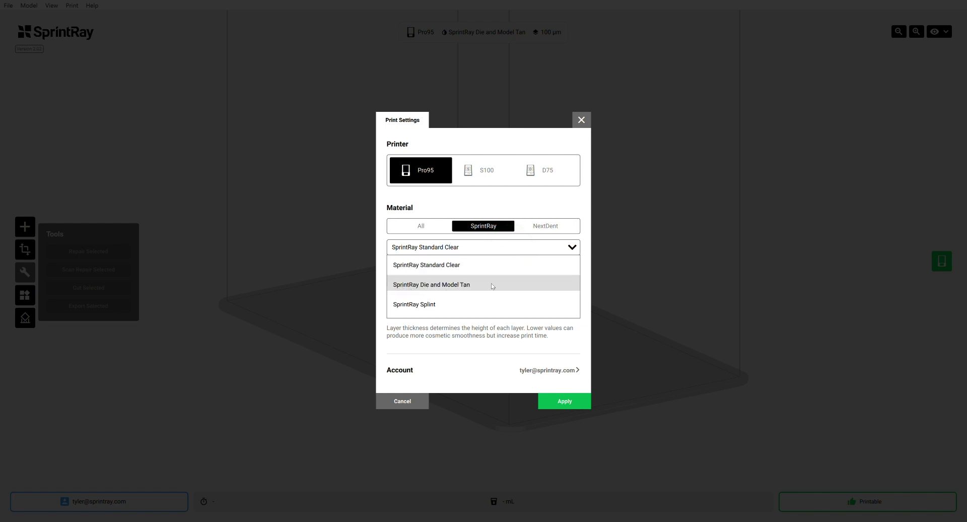
{"action": "left_click", "coordinate": [493, 285]}
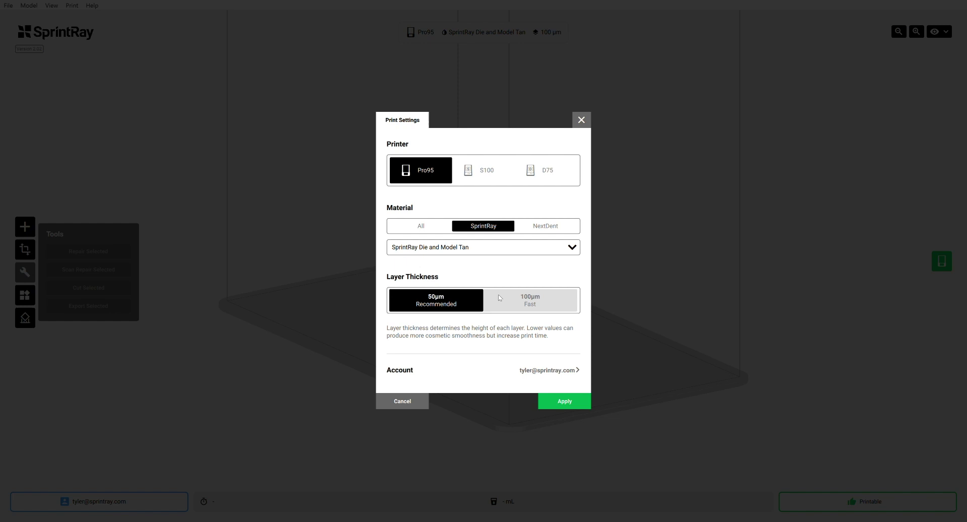
{"action": "left_click", "coordinate": [498, 300]}
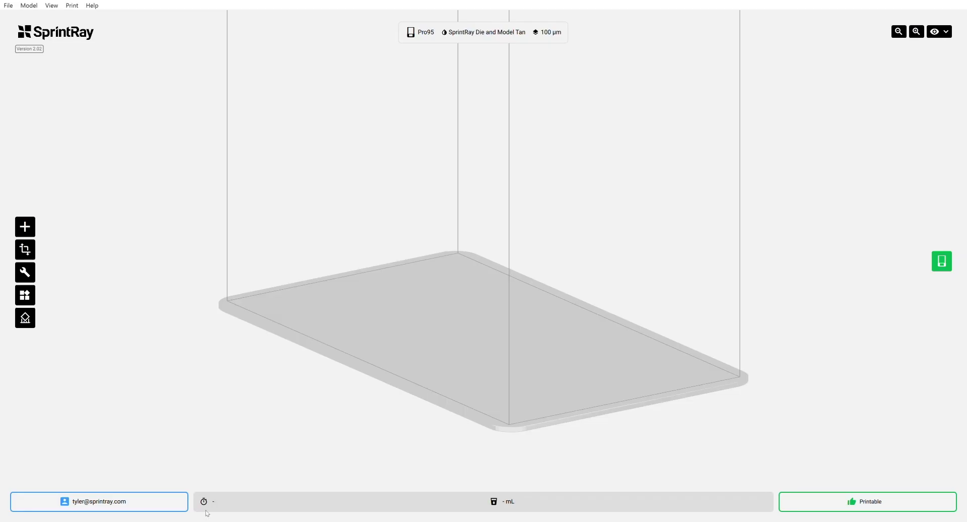
Move the imported lower jaw scan from the platform's back corner toward the middle of the build platform.
{"action": "right_click_drag", "start_coordinate": [169, 296], "coordinate": [130, 350]}
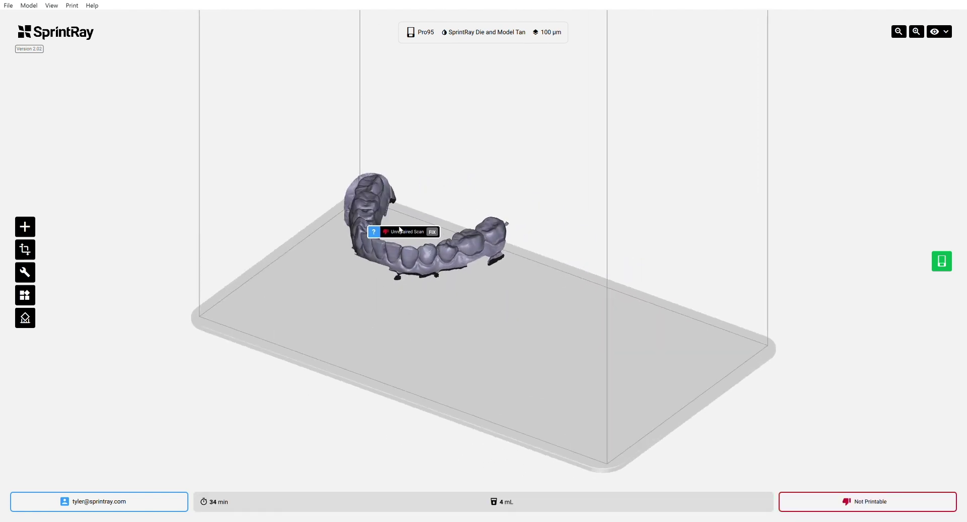
{"action": "left_click_drag", "start_coordinate": [362, 217], "coordinate": [397, 285]}
{"action": "left_click", "coordinate": [318, 282]}
{"action": "right_click_drag", "start_coordinate": [484, 383], "coordinate": [551, 361]}
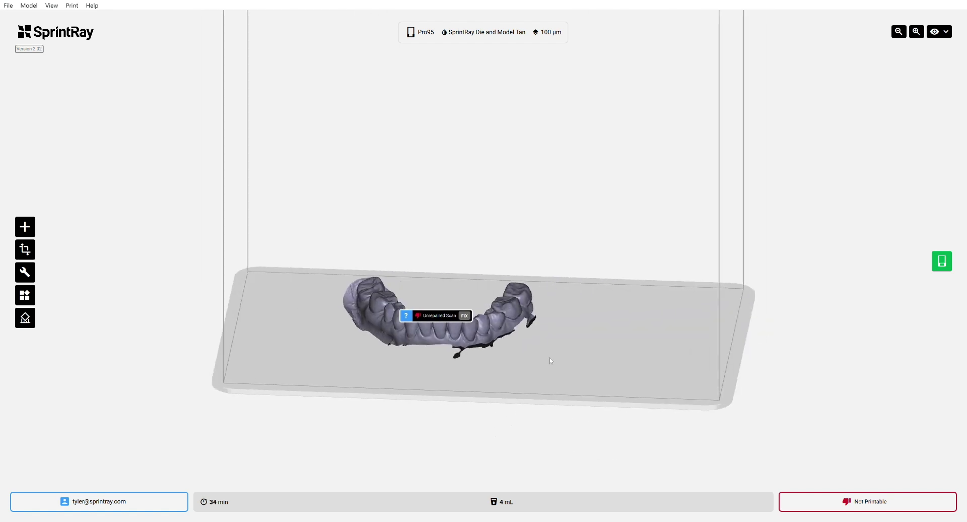
Select the lower jaw scan and examine its teeth, gum edges and open underside from several angles.
{"action": "left_click", "coordinate": [429, 331]}
{"action": "right_click_drag", "start_coordinate": [318, 323], "coordinate": [345, 355]}
{"action": "right_click_drag", "start_coordinate": [595, 355], "coordinate": [552, 317]}
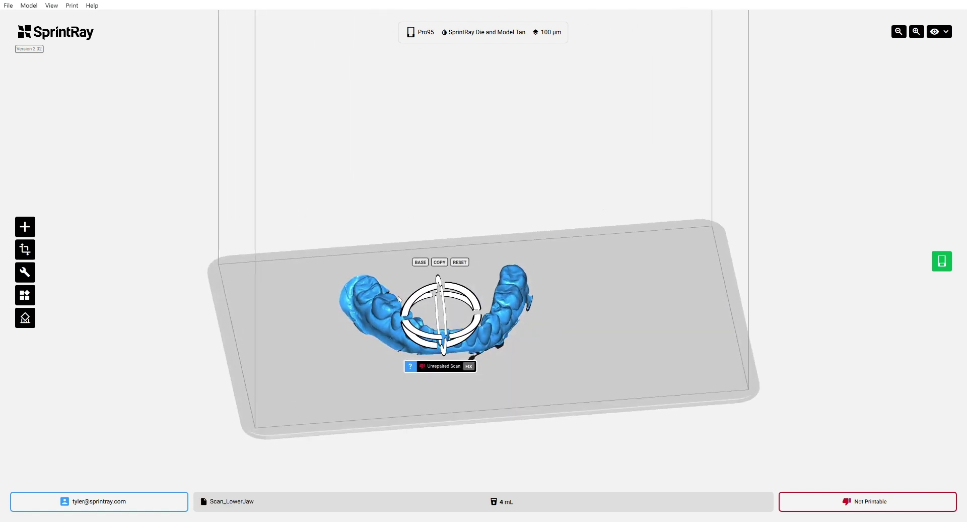
{"action": "left_click_drag", "start_coordinate": [405, 309], "coordinate": [482, 326]}
{"action": "right_click_drag", "start_coordinate": [614, 306], "coordinate": [574, 324]}
{"action": "left_click_drag", "start_coordinate": [427, 269], "coordinate": [486, 356]}
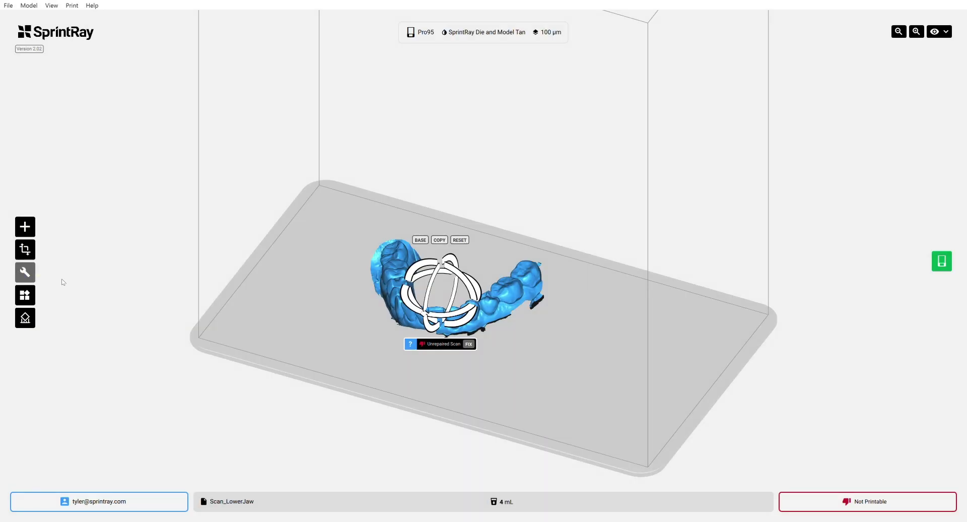
{"action": "left_click_drag", "start_coordinate": [504, 323], "coordinate": [601, 351]}
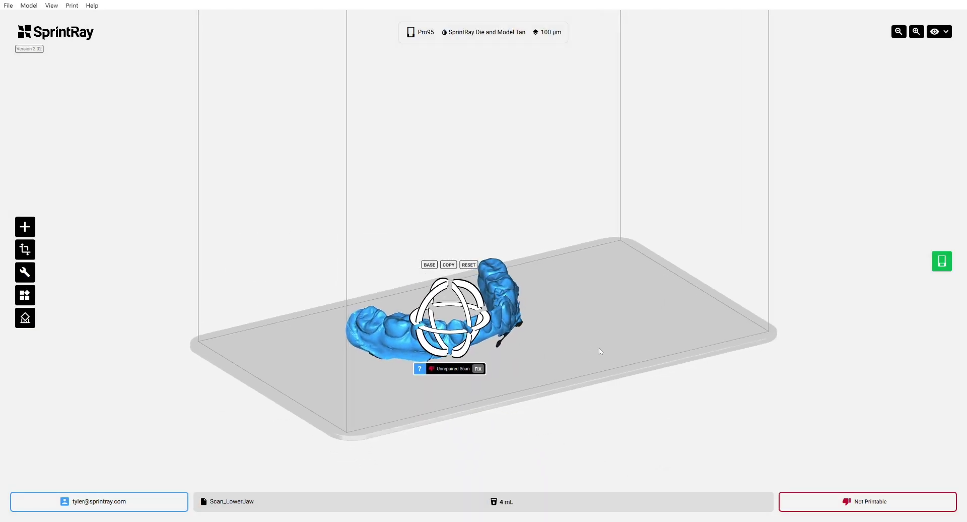
{"action": "right_click_drag", "start_coordinate": [653, 333], "coordinate": [631, 333]}
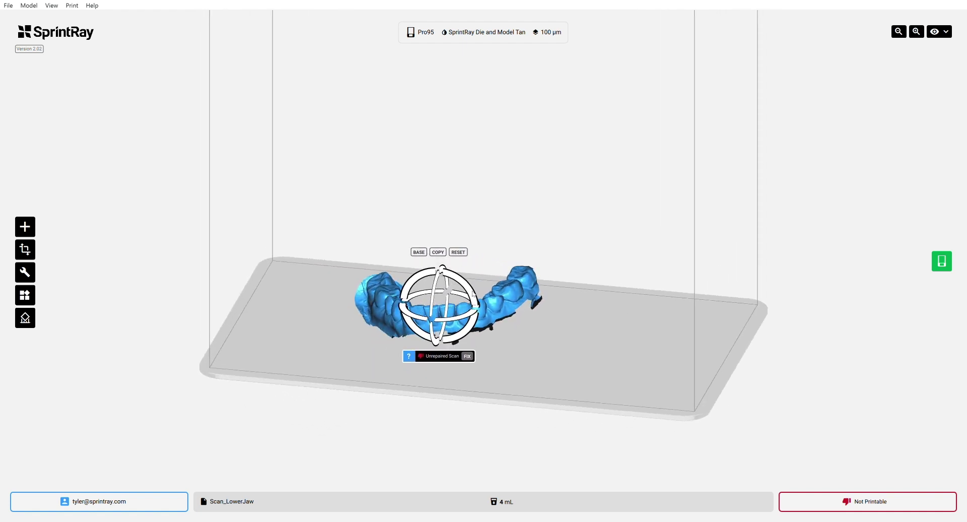
{"action": "left_click_drag", "start_coordinate": [468, 289], "coordinate": [471, 293]}
{"action": "right_click_drag", "start_coordinate": [540, 352], "coordinate": [458, 359]}
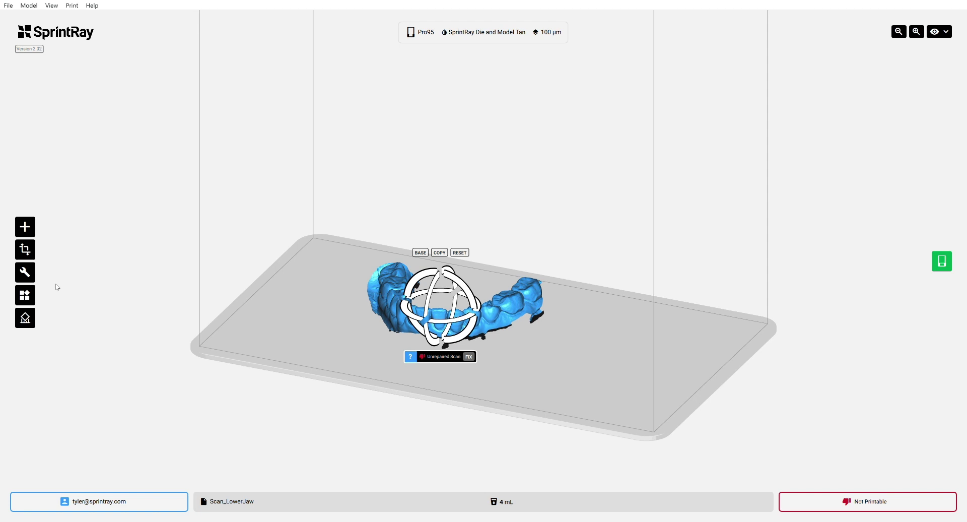
Run Scan Repair on the selected lower jaw scan.
{"action": "left_click", "coordinate": [25, 273]}
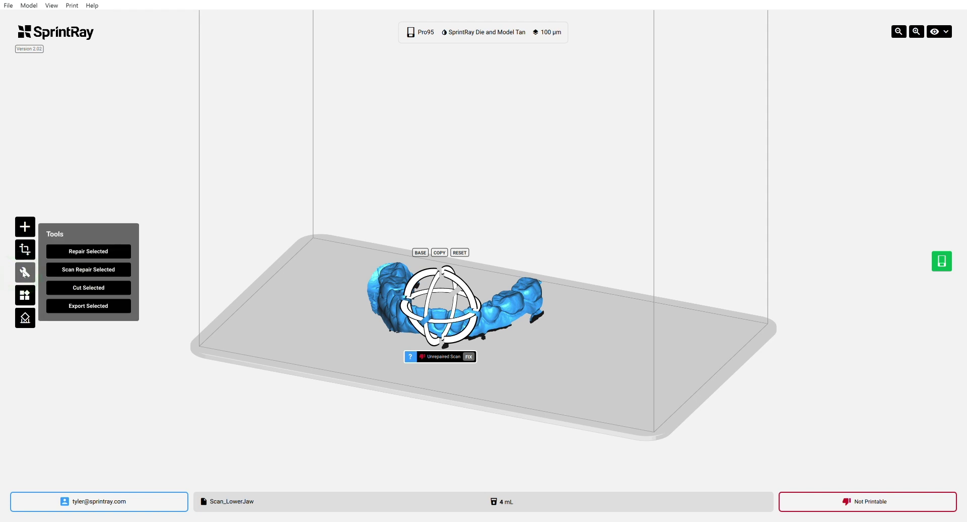
{"action": "left_click", "coordinate": [85, 272]}
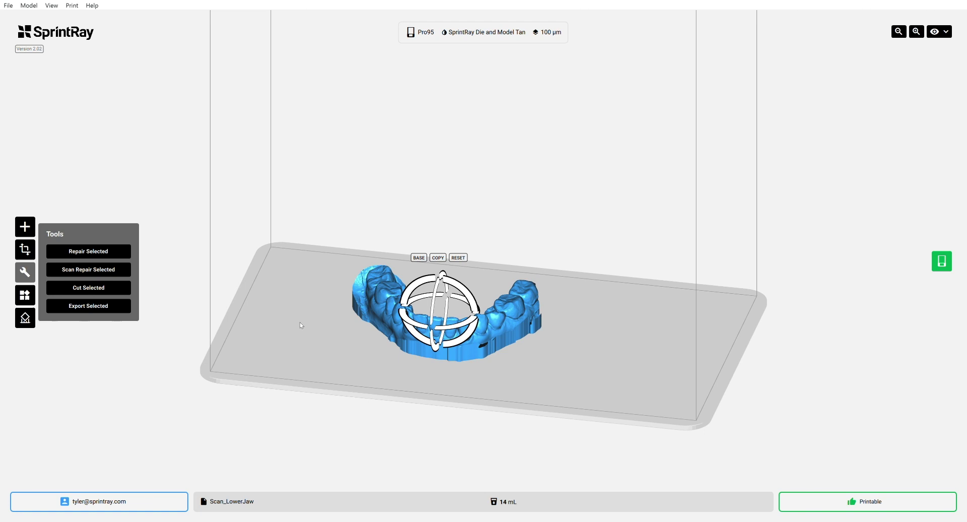
Examine the repaired lower jaw model's extruded base, side walls and underside from all around.
{"action": "left_click", "coordinate": [280, 336]}
{"action": "right_click_drag", "start_coordinate": [281, 336], "coordinate": [325, 324]}
{"action": "left_click", "coordinate": [376, 330]}
{"action": "right_click_drag", "start_coordinate": [636, 337], "coordinate": [633, 310]}
{"action": "left_click_drag", "start_coordinate": [634, 309], "coordinate": [578, 297]}
{"action": "left_click", "coordinate": [387, 293]}
{"action": "right_click_drag", "start_coordinate": [577, 297], "coordinate": [574, 335]}
{"action": "left_click", "coordinate": [477, 337]}
{"action": "right_click_drag", "start_coordinate": [553, 367], "coordinate": [564, 307]}
{"action": "left_click_drag", "start_coordinate": [565, 306], "coordinate": [565, 254]}
{"action": "right_click_drag", "start_coordinate": [565, 254], "coordinate": [574, 254]}
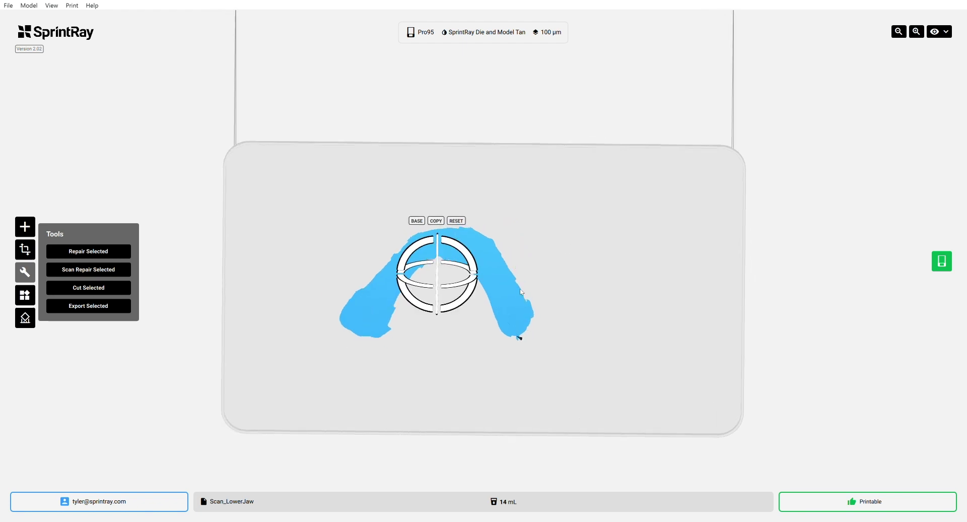
{"action": "left_click_drag", "start_coordinate": [646, 267], "coordinate": [575, 353]}
{"action": "right_click_drag", "start_coordinate": [573, 349], "coordinate": [562, 321]}
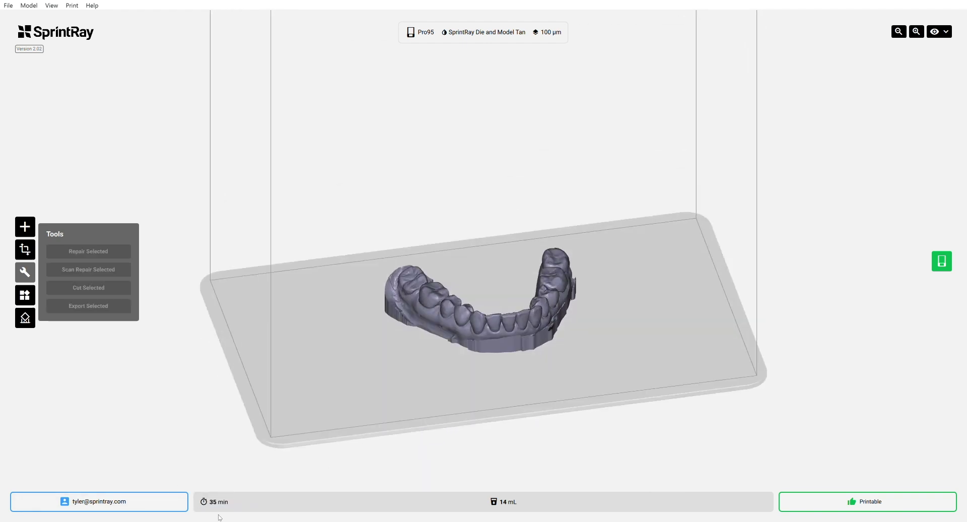
{"action": "left_click_drag", "start_coordinate": [442, 408], "coordinate": [595, 370]}
{"action": "left_click_drag", "start_coordinate": [502, 334], "coordinate": [481, 333]}
{"action": "left_click_drag", "start_coordinate": [627, 382], "coordinate": [704, 380]}
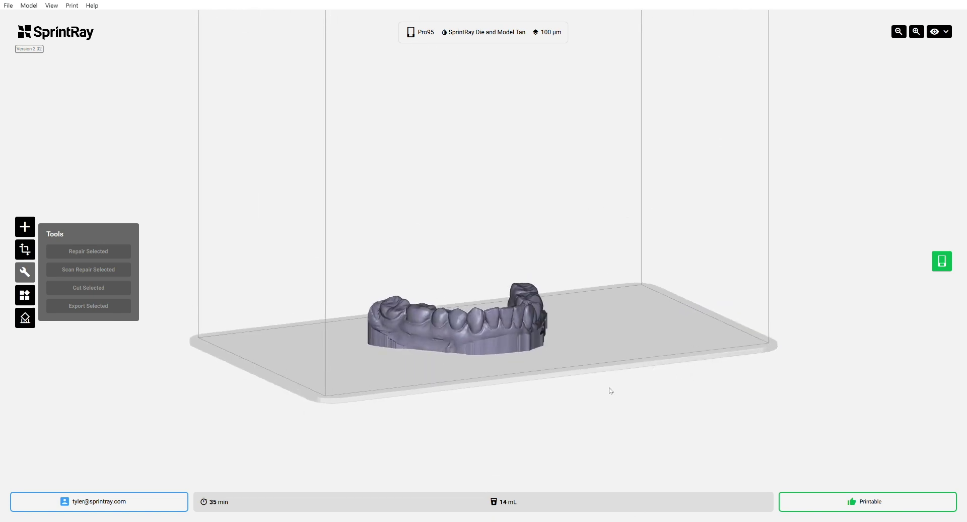
Cut off the lower part of the repaired jaw model's base with a raised horizontal cut plane.
{"action": "left_click", "coordinate": [478, 346]}
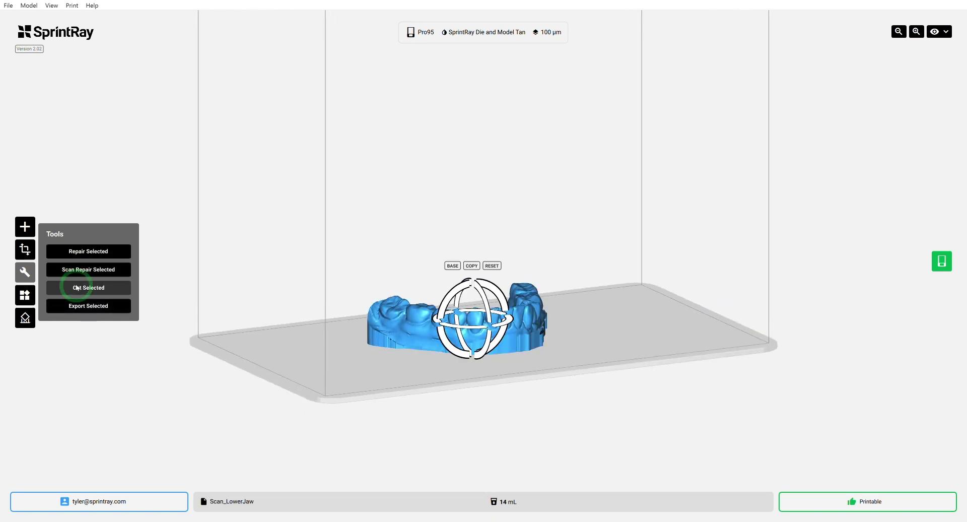
{"action": "left_click", "coordinate": [98, 288]}
{"action": "right_click_drag", "start_coordinate": [619, 328], "coordinate": [537, 328]}
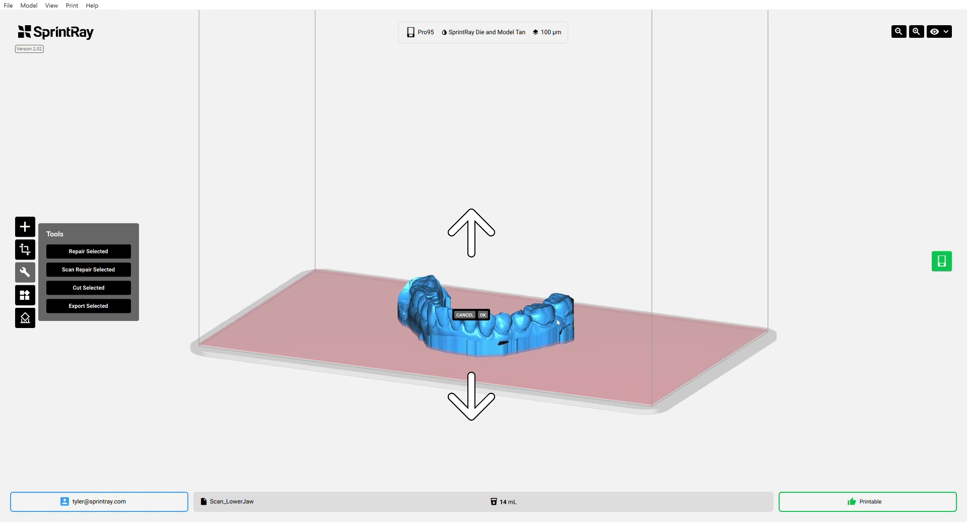
{"action": "left_click", "coordinate": [475, 235]}
{"action": "left_click", "coordinate": [474, 235]}
{"action": "right_click_drag", "start_coordinate": [649, 291], "coordinate": [638, 278]}
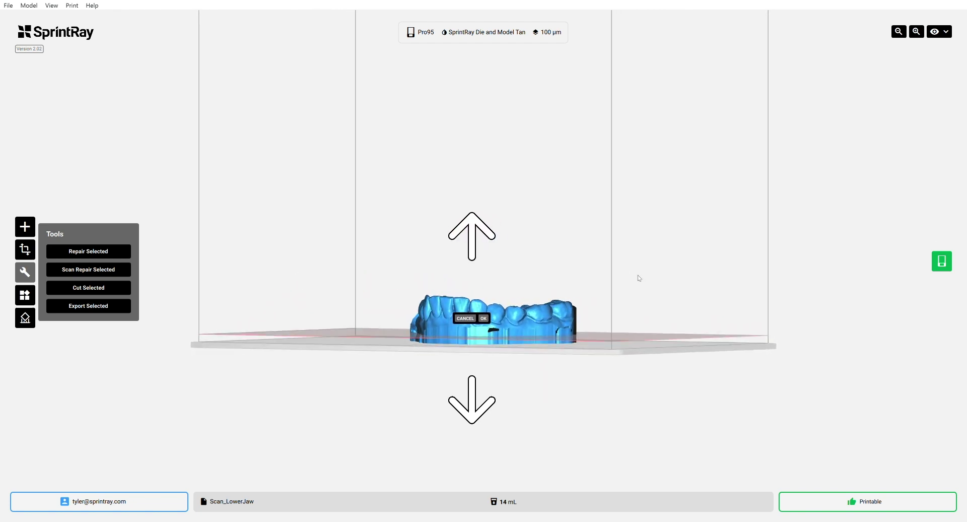
{"action": "left_click_drag", "start_coordinate": [449, 222], "coordinate": [395, 275]}
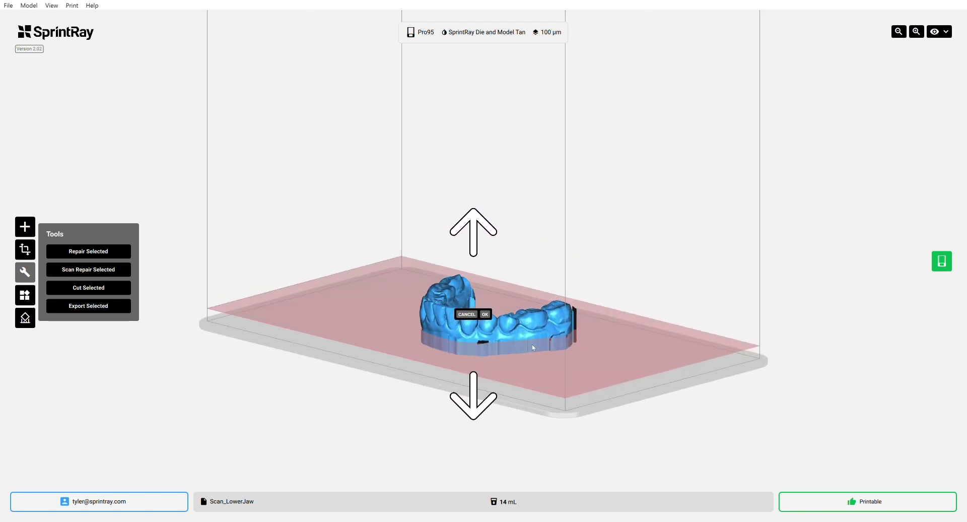
{"action": "left_click_drag", "start_coordinate": [483, 341], "coordinate": [481, 303]}
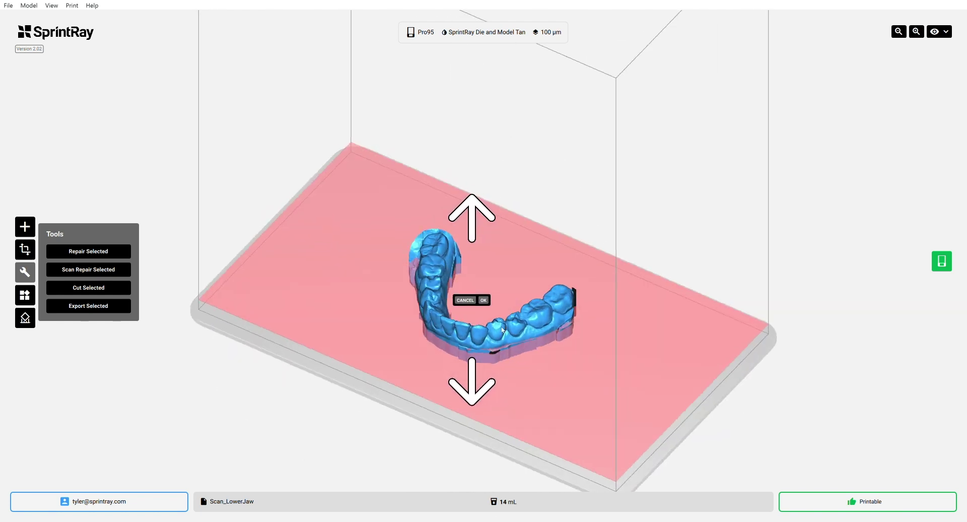
{"action": "left_click", "coordinate": [483, 299]}
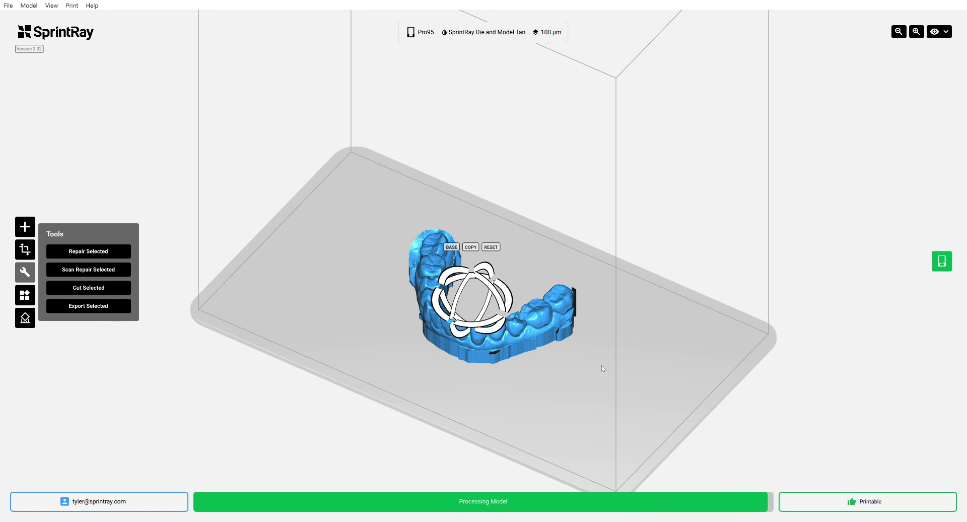
Examine the cut lower jaw model's shortened base and the remaining edges around the arch.
{"action": "right_click_drag", "start_coordinate": [476, 418], "coordinate": [360, 336]}
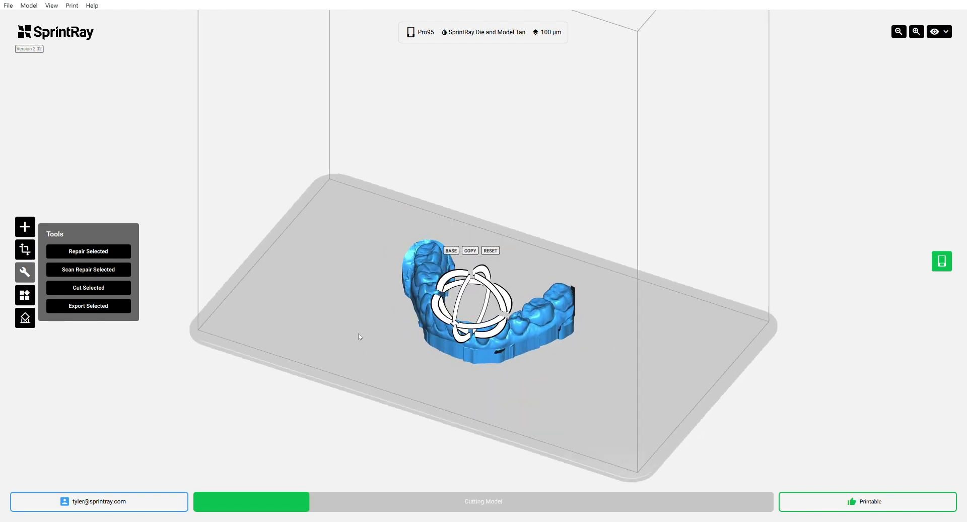
{"action": "right_click_drag", "start_coordinate": [566, 395], "coordinate": [578, 357]}
{"action": "left_click", "coordinate": [546, 372]}
{"action": "left_click", "coordinate": [545, 333]}
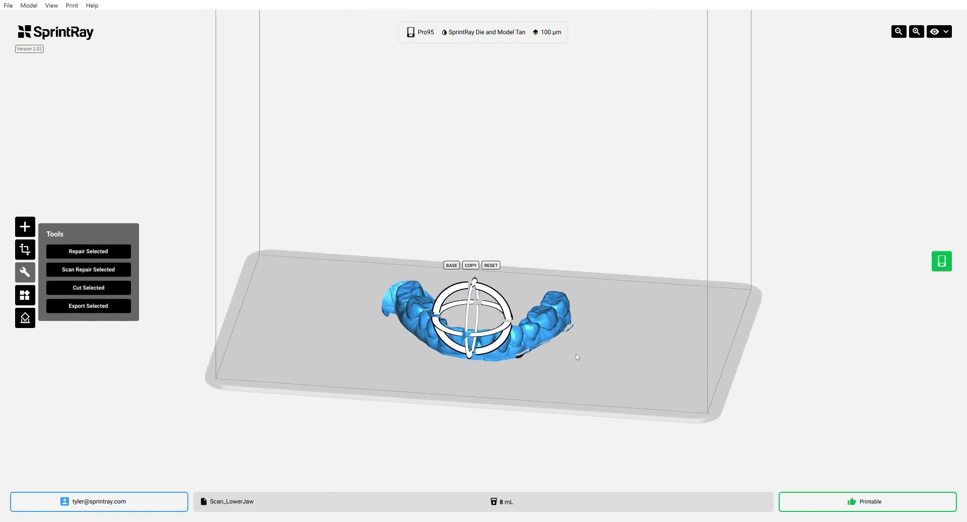
{"action": "left_click", "coordinate": [444, 467]}
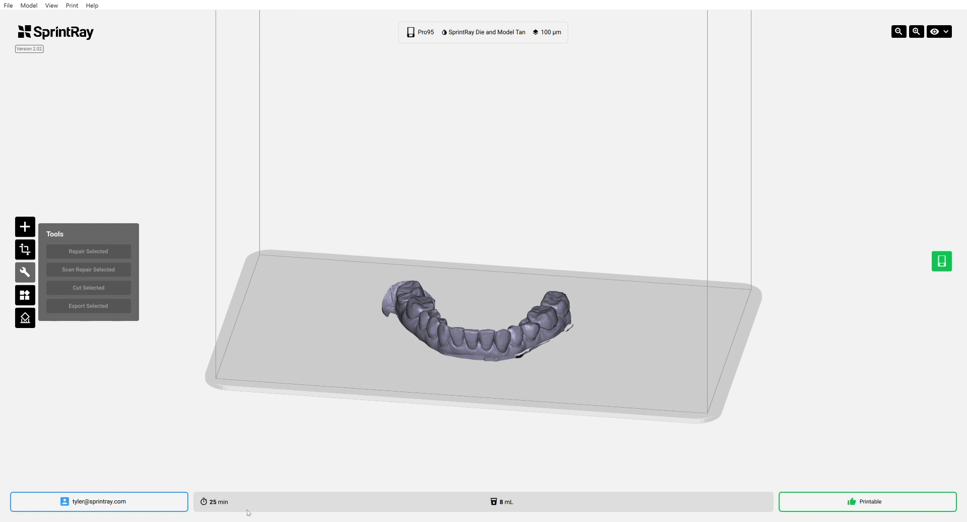
{"action": "right_click_drag", "start_coordinate": [365, 417], "coordinate": [389, 392]}
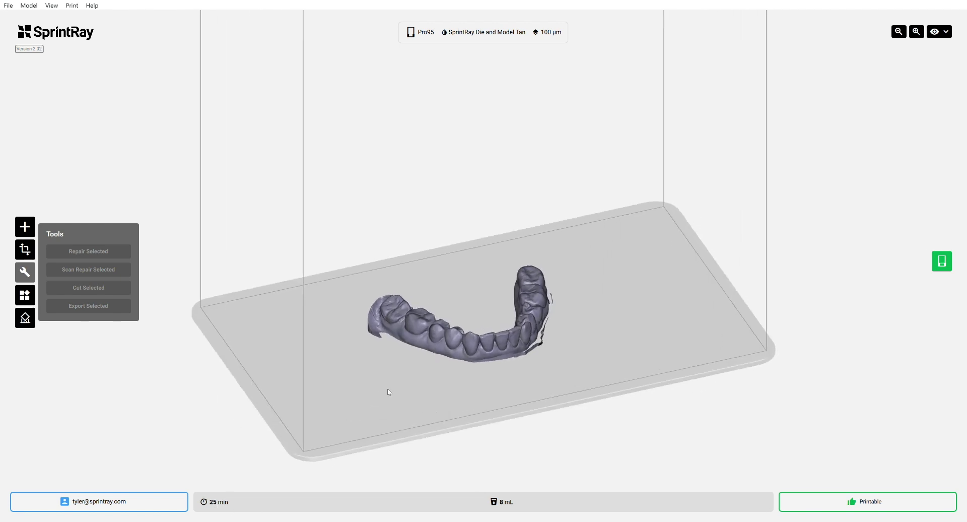
{"action": "right_click_drag", "start_coordinate": [667, 329], "coordinate": [615, 352]}
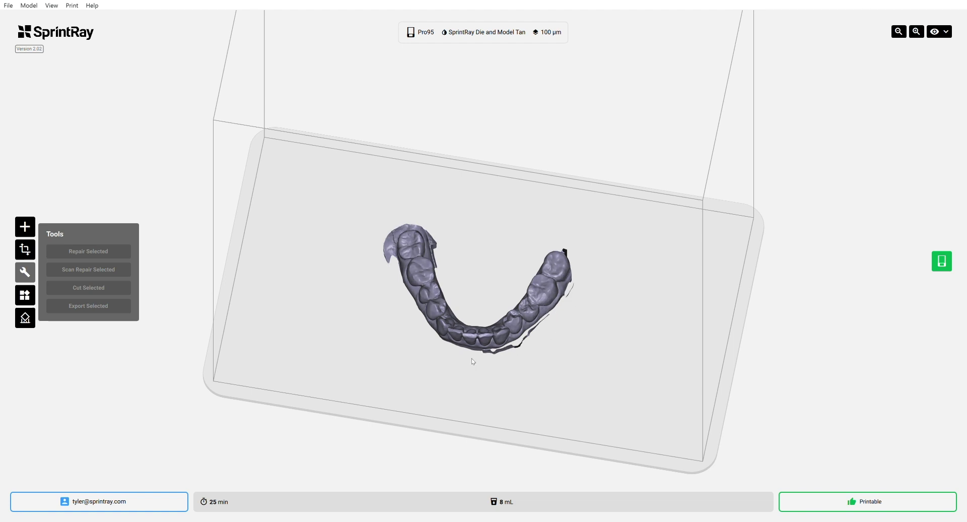
{"action": "left_click_drag", "start_coordinate": [376, 334], "coordinate": [379, 318]}
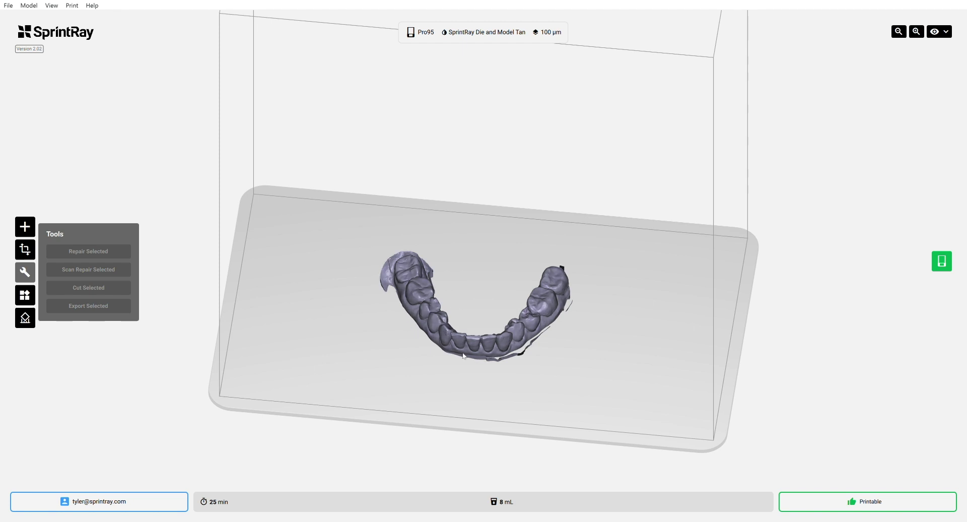
{"action": "right_click_drag", "start_coordinate": [585, 349], "coordinate": [604, 355]}
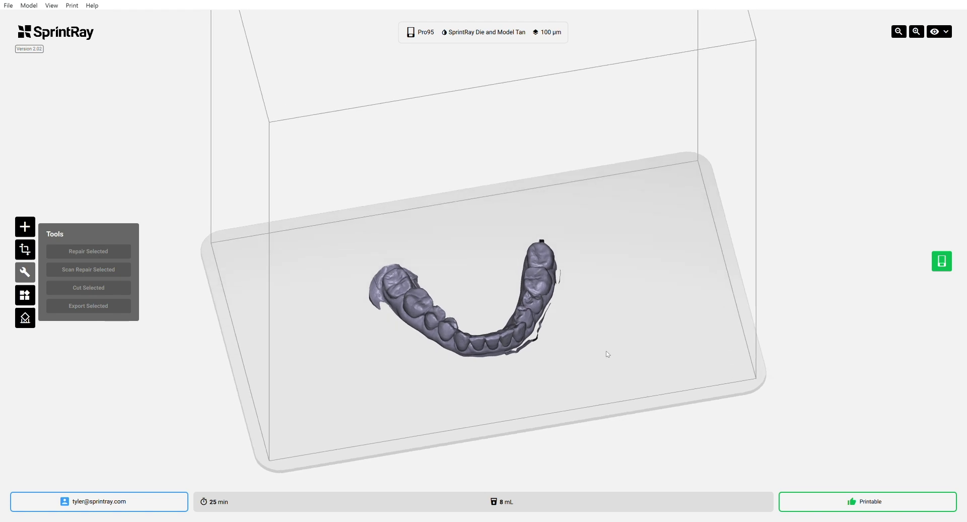
{"action": "left_click_drag", "start_coordinate": [624, 281], "coordinate": [604, 262]}
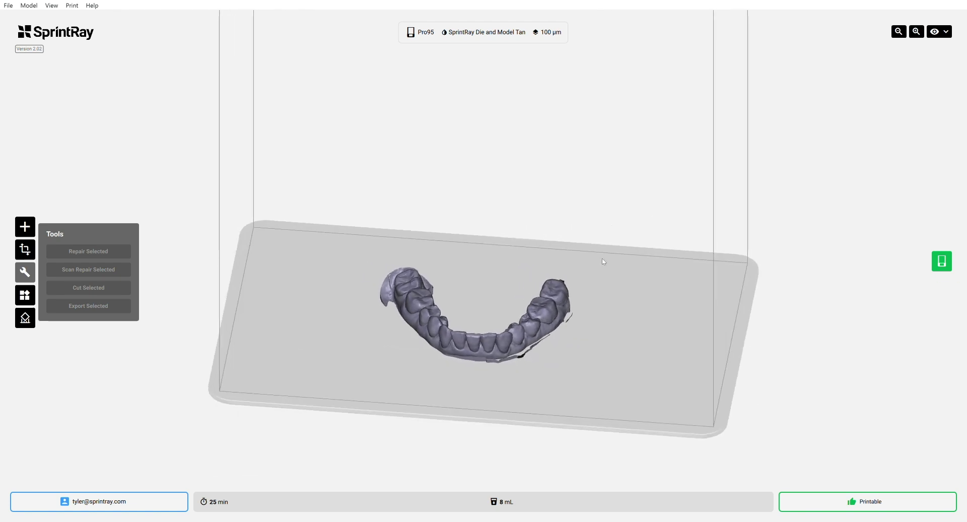
{"action": "left_click_drag", "start_coordinate": [305, 335], "coordinate": [317, 335]}
Rotate the lower jaw model to stand upright on one side of the arch.
{"action": "left_click", "coordinate": [370, 310]}
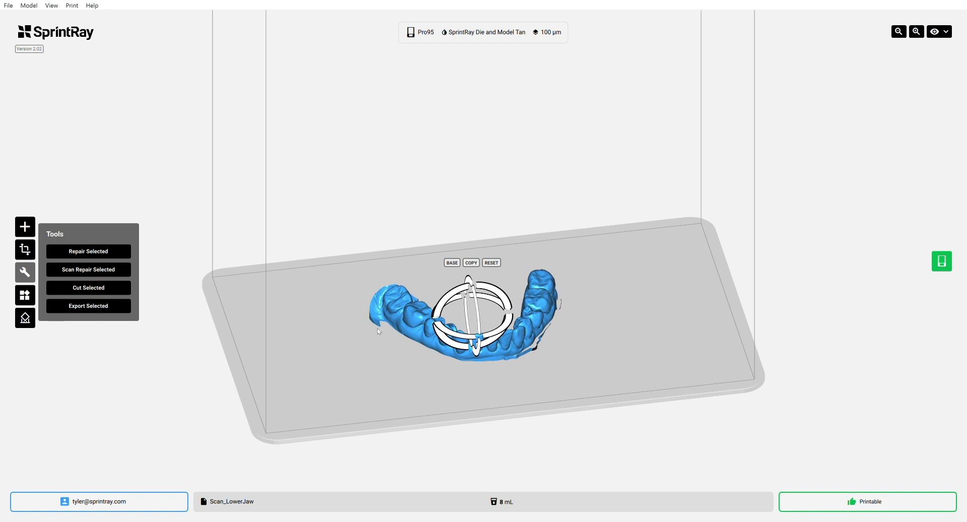
{"action": "mouse_move", "coordinate": [527, 250]}
{"action": "right_mouse_down"}
{"action": "mouse_move", "coordinate": [574, 250]}
{"action": "mouse_move", "coordinate": [532, 254]}
{"action": "right_mouse_up"}
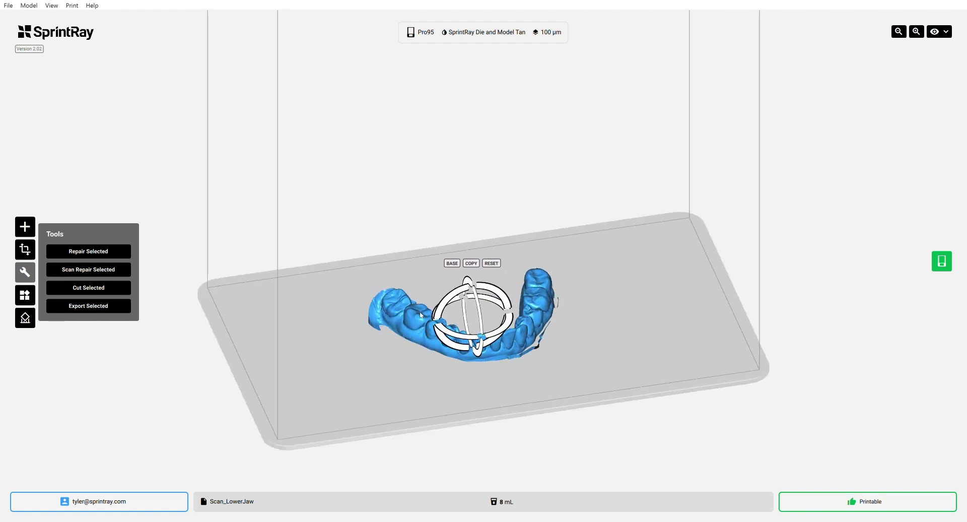
{"action": "left_click_drag", "start_coordinate": [514, 334], "coordinate": [425, 314]}
{"action": "right_click_drag", "start_coordinate": [347, 329], "coordinate": [422, 328]}
{"action": "left_click", "coordinate": [467, 352]}
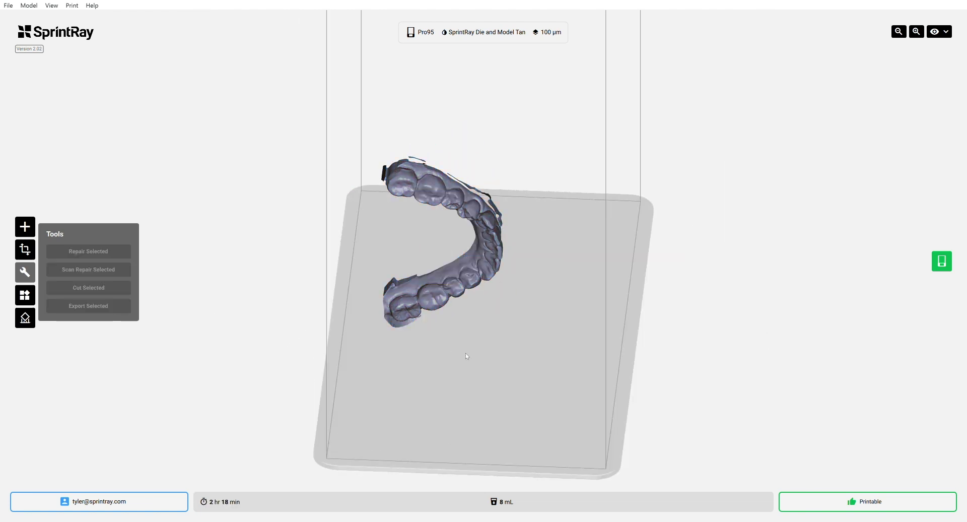
Cut the excess material off the lower end of the upright jaw model with a horizontal cut plane slightly above the build platform.
{"action": "right_click_drag", "start_coordinate": [468, 352], "coordinate": [478, 314]}
{"action": "left_click", "coordinate": [454, 302]}
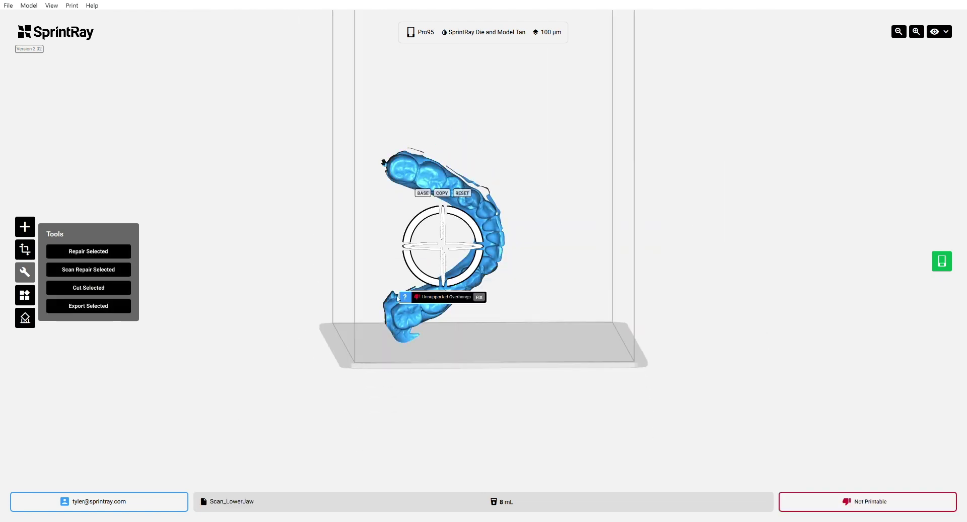
{"action": "left_click", "coordinate": [88, 287]}
{"action": "left_click_drag", "start_coordinate": [445, 171], "coordinate": [444, 160]}
{"action": "right_click_drag", "start_coordinate": [622, 279], "coordinate": [604, 271]}
{"action": "left_click_drag", "start_coordinate": [606, 274], "coordinate": [609, 276]}
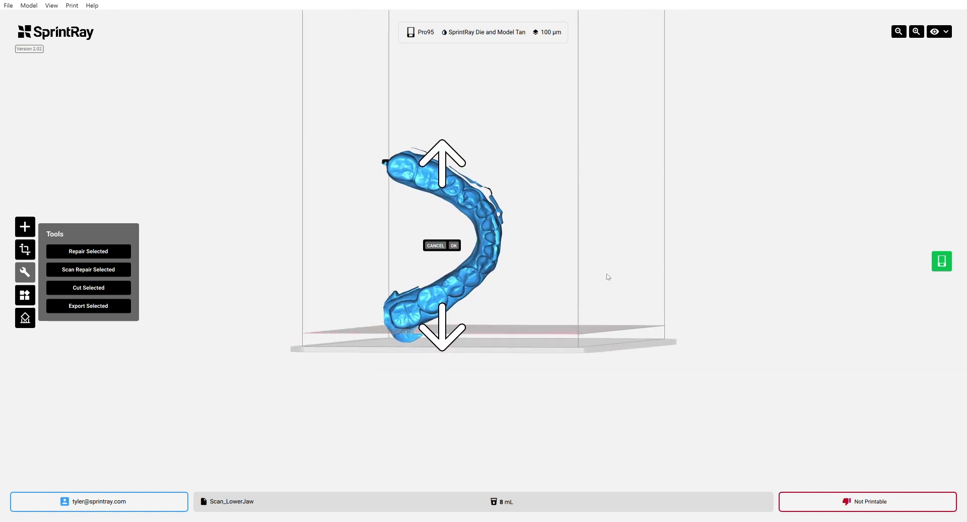
{"action": "left_click_drag", "start_coordinate": [472, 264], "coordinate": [507, 277]}
{"action": "left_click_drag", "start_coordinate": [545, 314], "coordinate": [534, 312]}
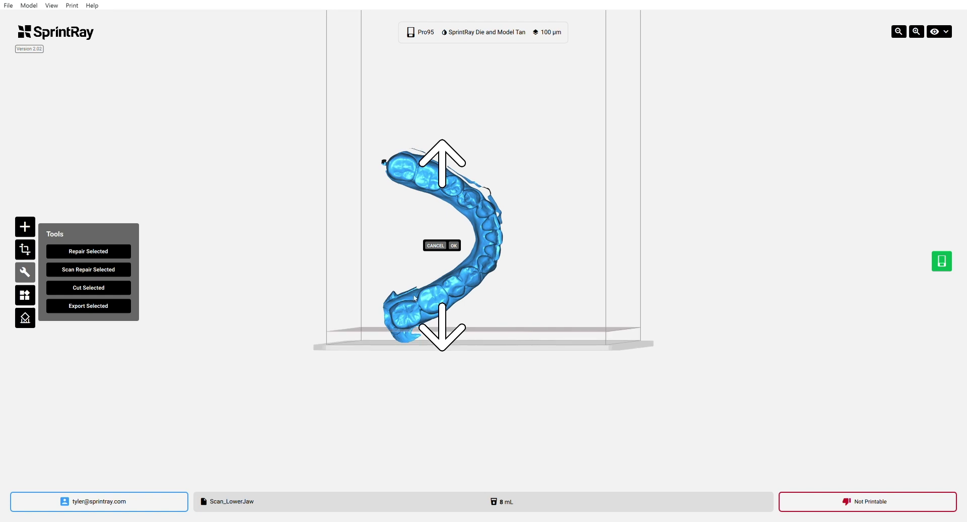
{"action": "left_click", "coordinate": [454, 245]}
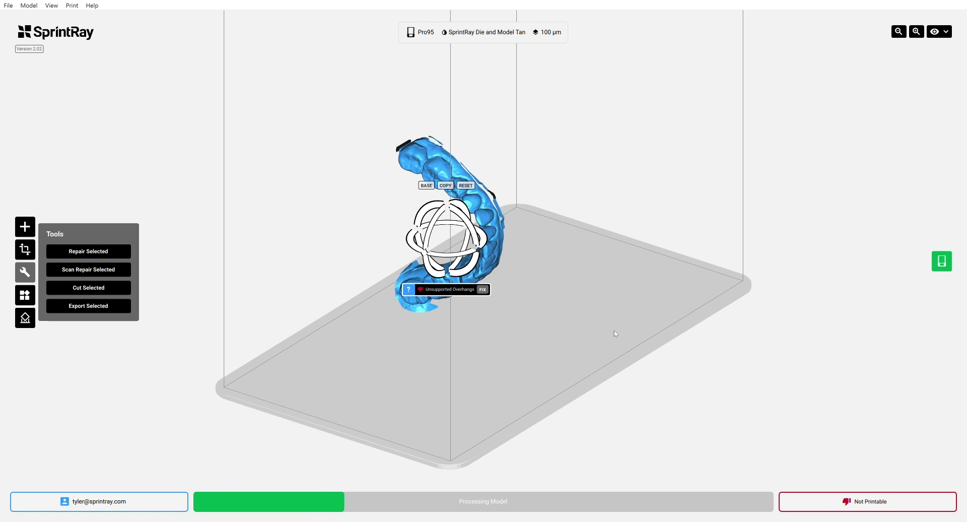
{"action": "left_click_drag", "start_coordinate": [616, 334], "coordinate": [503, 333]}
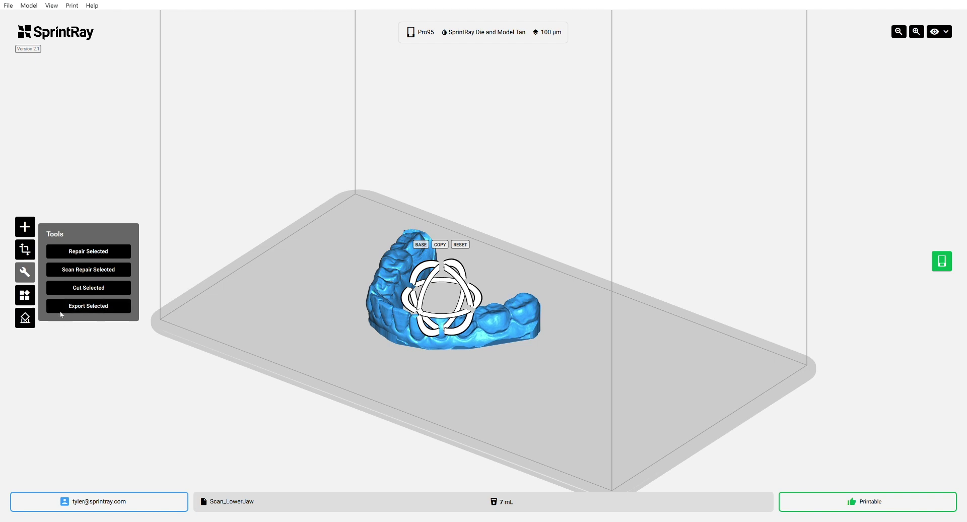
Export the trimmed lower jaw model and deselect it.
{"action": "left_click", "coordinate": [464, 349]}
{"action": "left_click", "coordinate": [464, 350]}
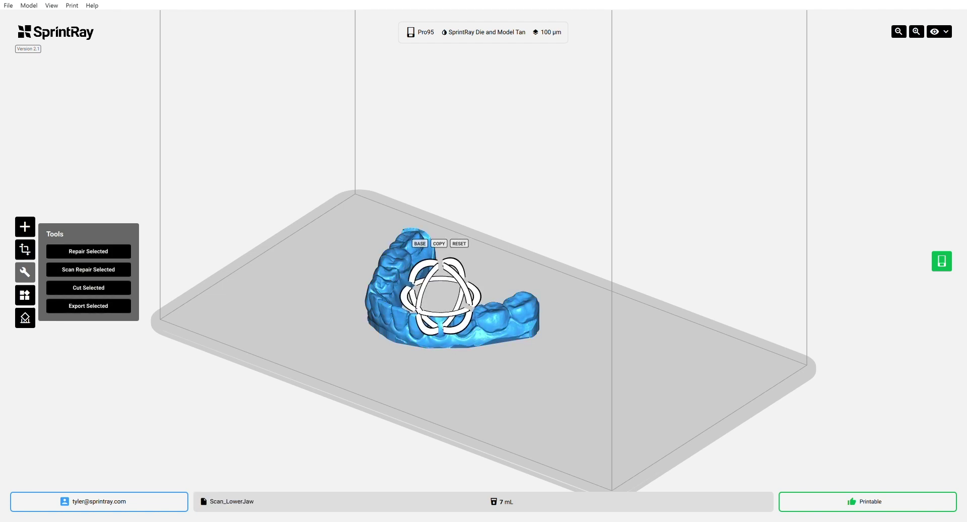
{"action": "left_click", "coordinate": [113, 307]}
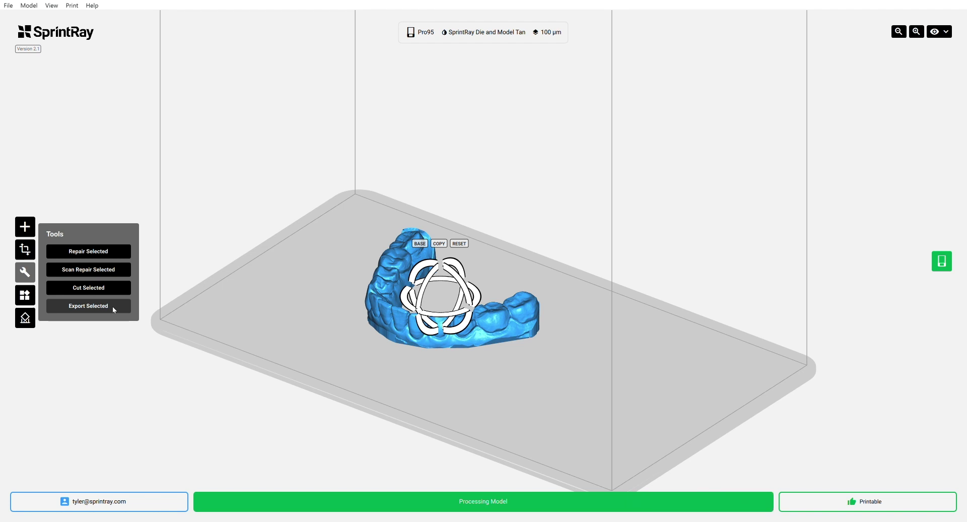
{"action": "left_click", "coordinate": [578, 345]}
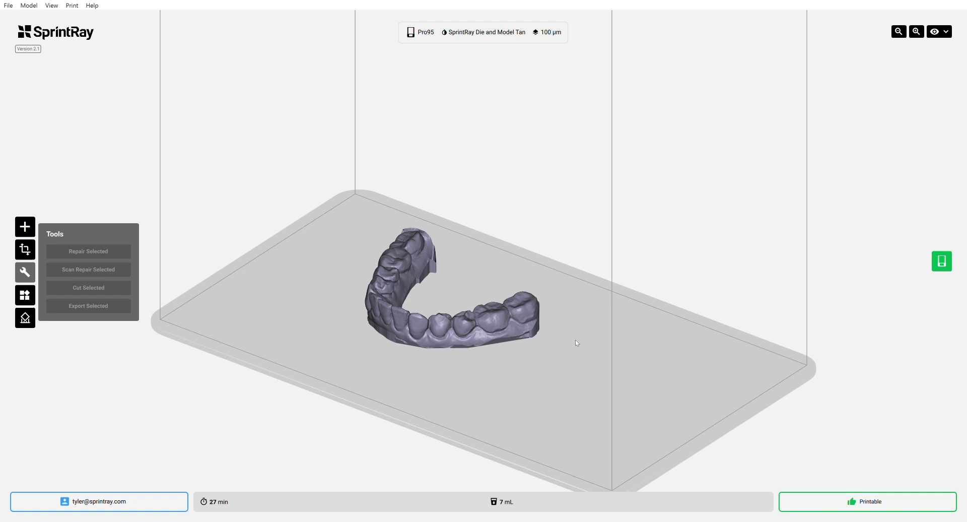
Examine the trimmed lower jaw model on the build platform from several angles and select it again.
{"action": "mouse_move", "coordinate": [579, 345]}
{"action": "right_mouse_down"}
{"action": "mouse_move", "coordinate": [607, 341]}
{"action": "mouse_move", "coordinate": [589, 332]}
{"action": "mouse_move", "coordinate": [611, 335]}
{"action": "mouse_move", "coordinate": [594, 333]}
{"action": "right_mouse_up"}
{"action": "left_click_drag", "start_coordinate": [595, 336], "coordinate": [582, 382]}
{"action": "right_click_drag", "start_coordinate": [582, 382], "coordinate": [583, 367]}
{"action": "left_click", "coordinate": [511, 327]}
{"action": "right_click_drag", "start_coordinate": [504, 376], "coordinate": [489, 389]}
{"action": "left_click_drag", "start_coordinate": [525, 395], "coordinate": [530, 401]}
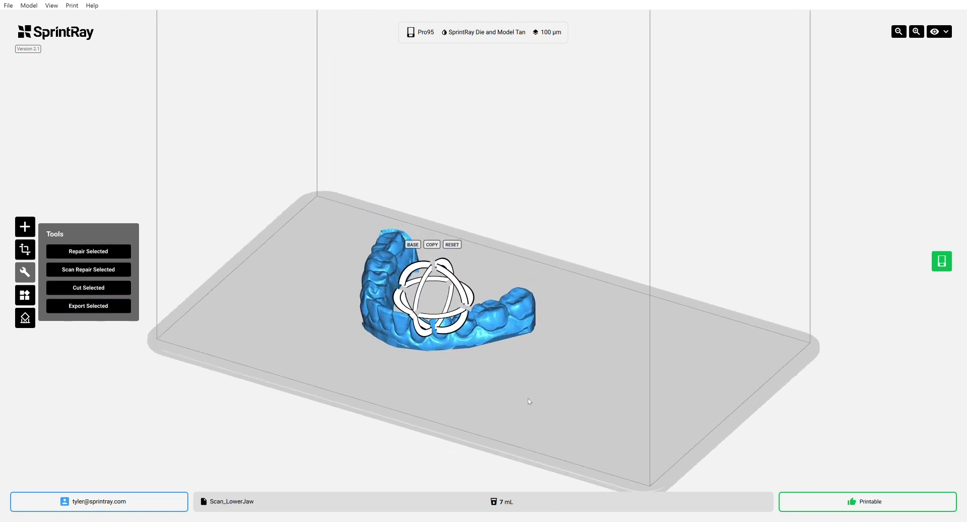